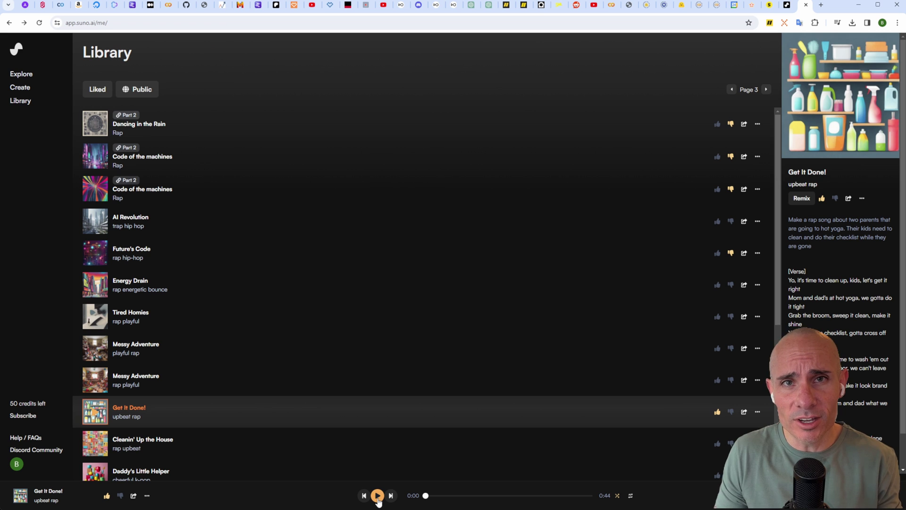
Play Get It Done! in the bottom player and stop it at 0:12.
left_click(378, 497)
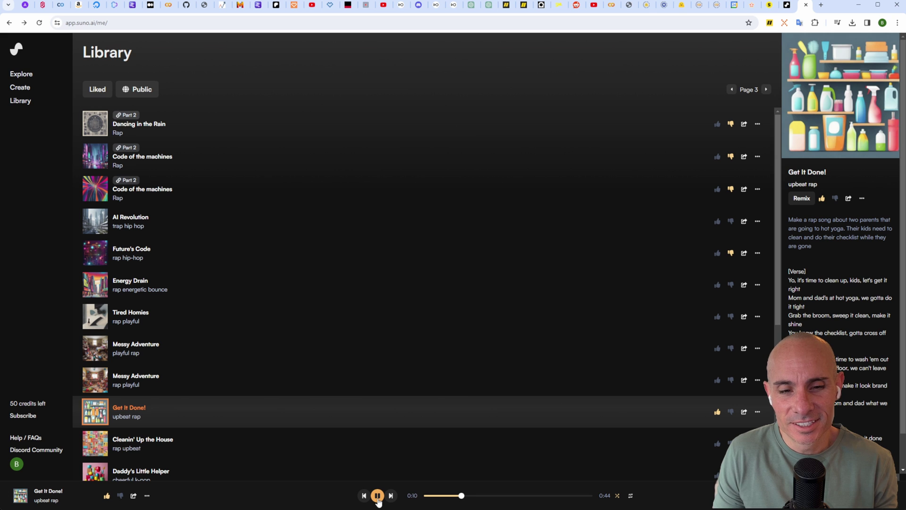
left_click(377, 496)
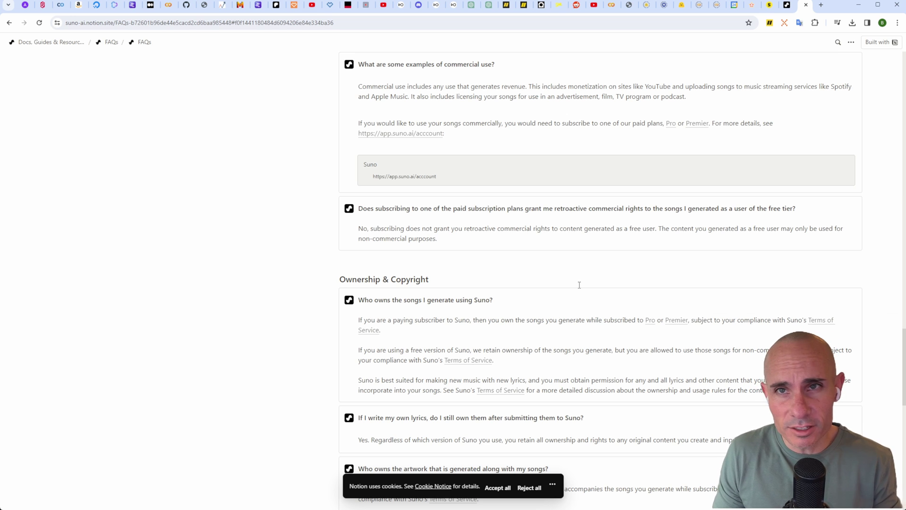
Scroll the Suno FAQ to the Commercial Use and Ownership & Copyright answers.
scroll(521, 195, "up", 1)
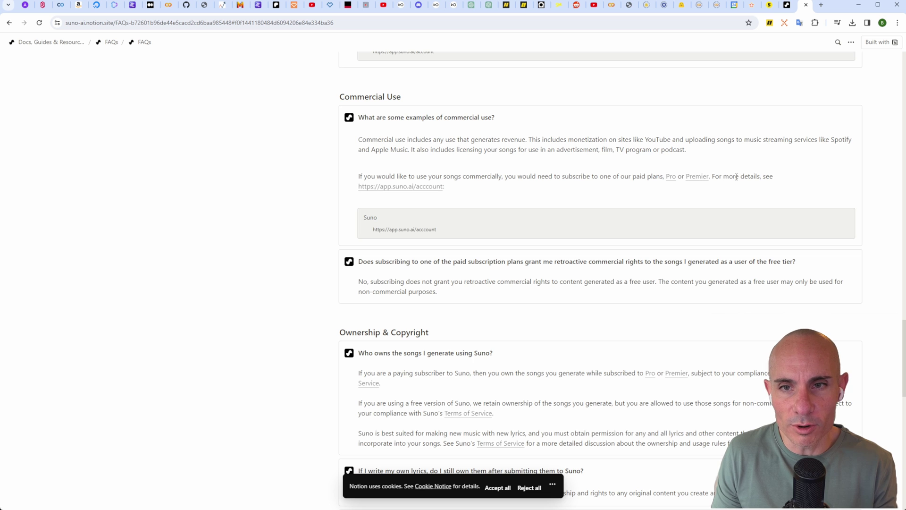
scroll(502, 333, "down", 4)
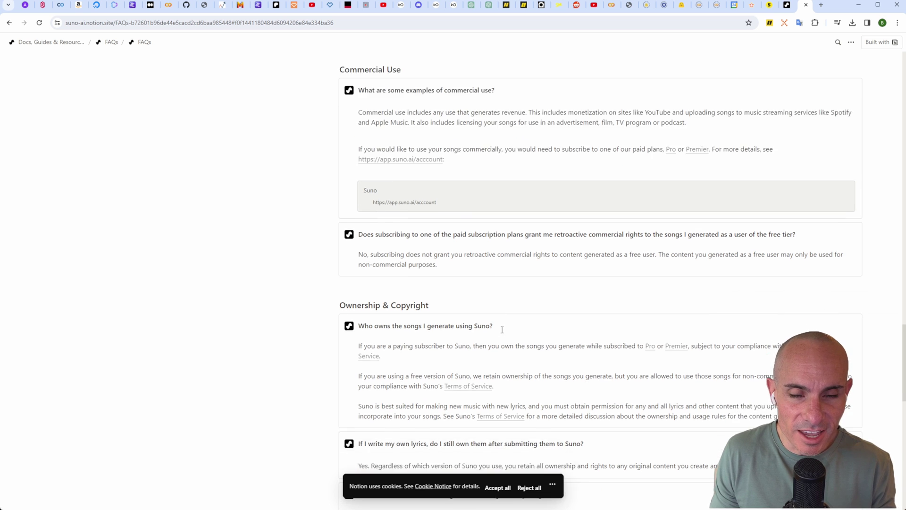
scroll(503, 327, "down", 1)
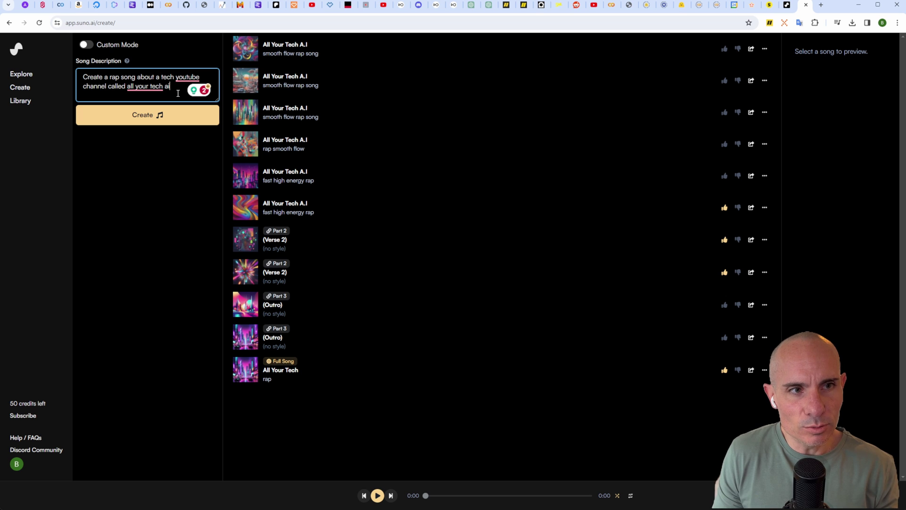
Create songs about All Your Tech AI and preview 'All Your Tech Ai (Tech Guru)' for nine seconds.
left_click(158, 121)
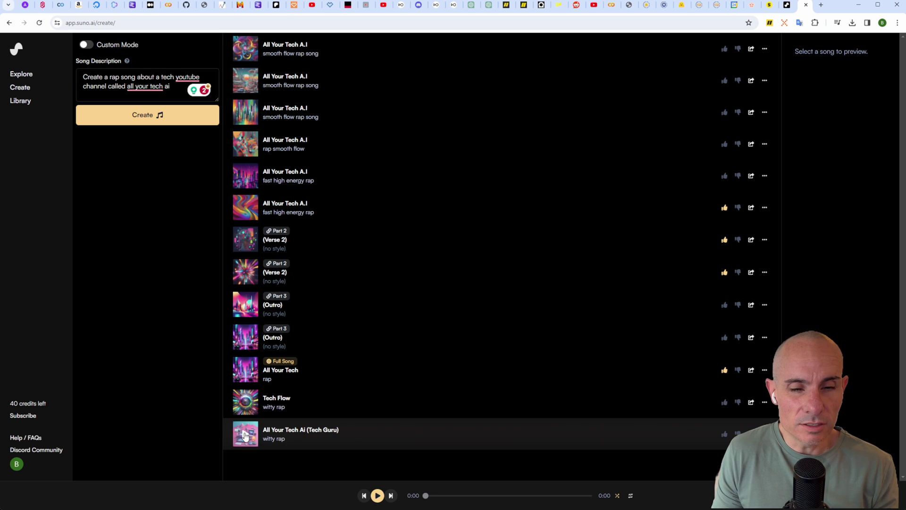
left_click(244, 435)
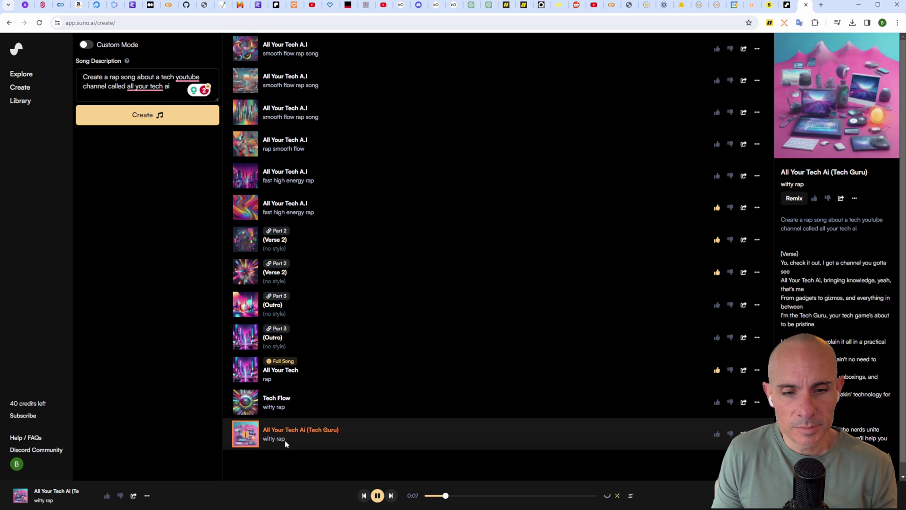
left_click(378, 495)
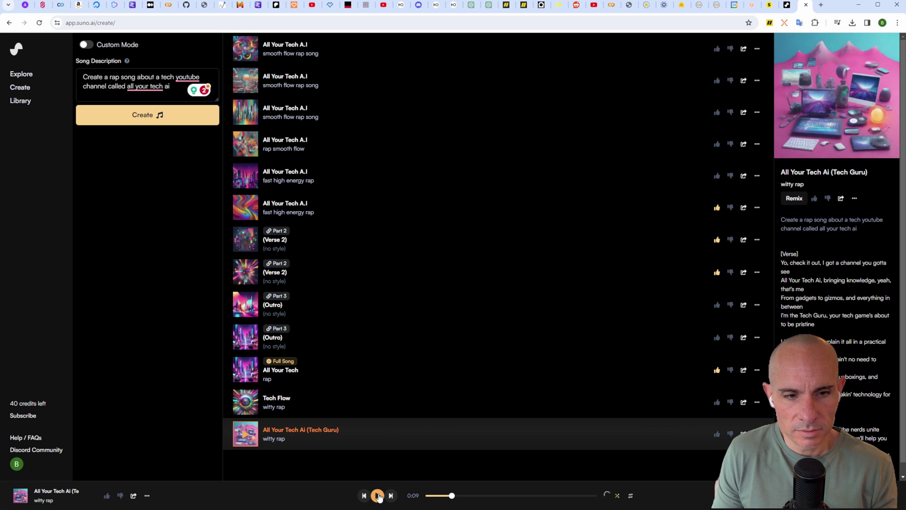
scroll(516, 376, "down", 2)
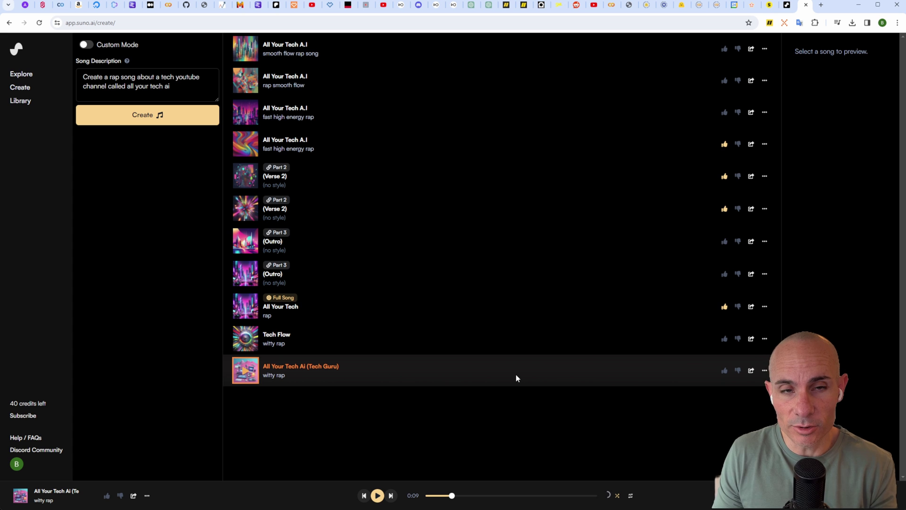
Continue 'All Your Tech Ai (Tech Guru)' from this clip and generate random lyrics.
left_click(764, 371)
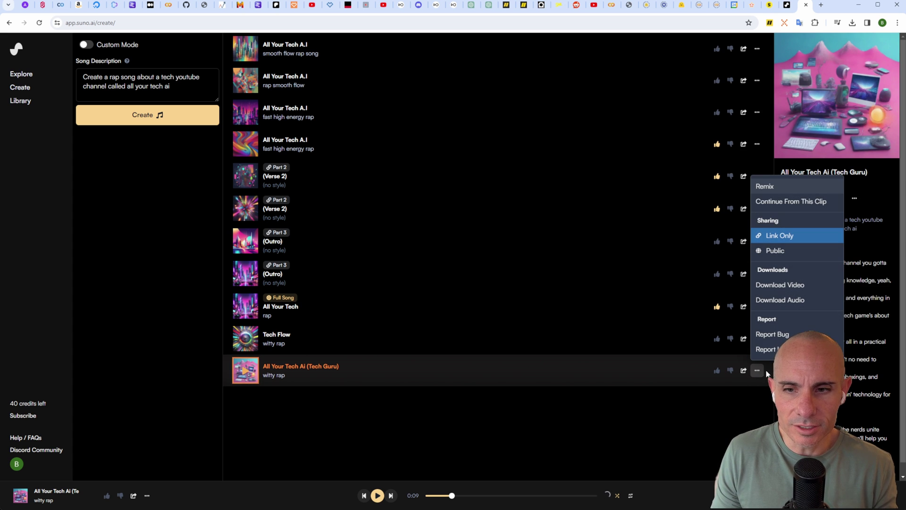
left_click(784, 201)
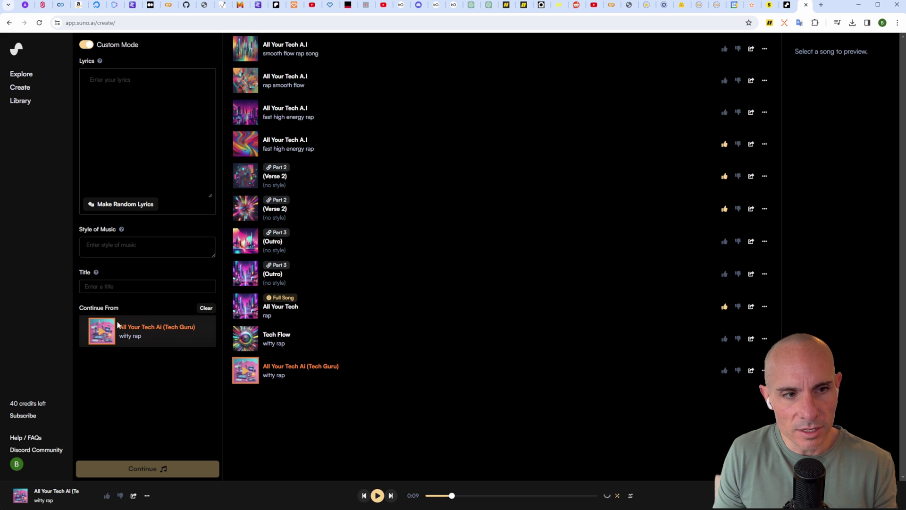
left_click(125, 205)
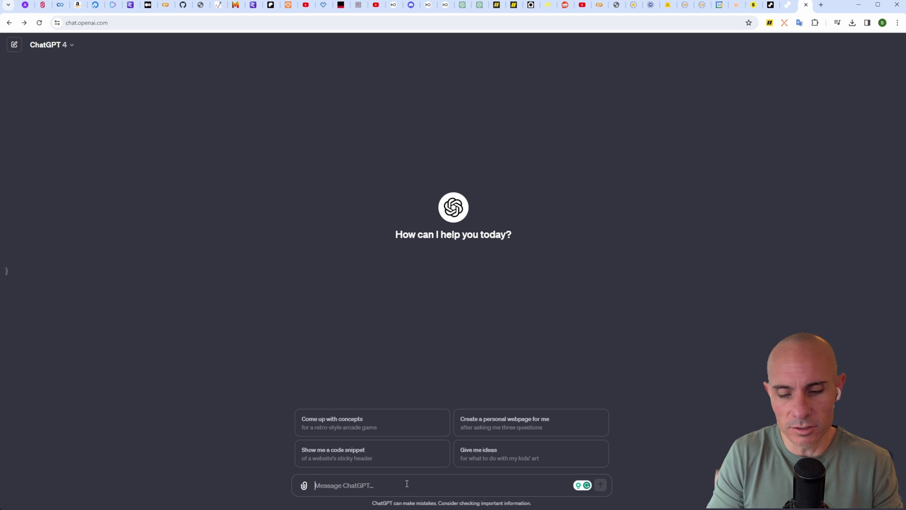
Ask ChatGPT what made Notorious B.I.G.'s raps special.
type("what made the notorious big's raps so special")
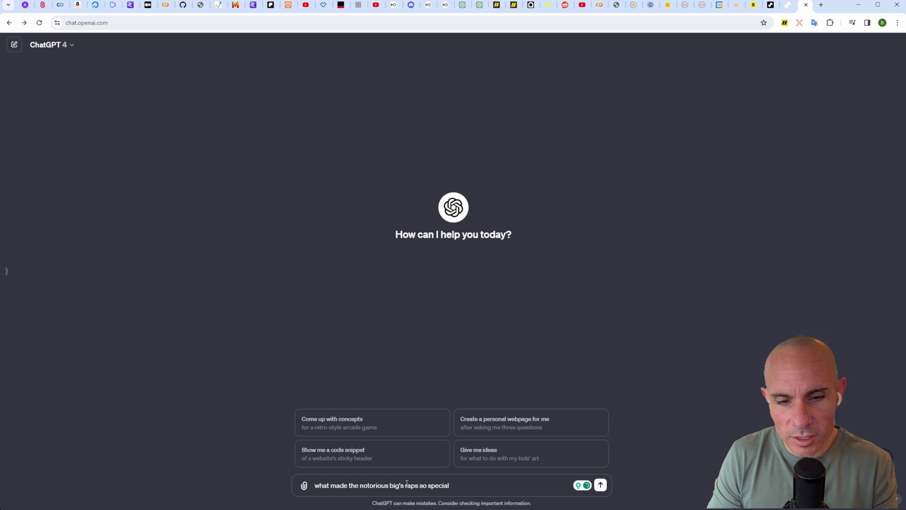
key("Return")
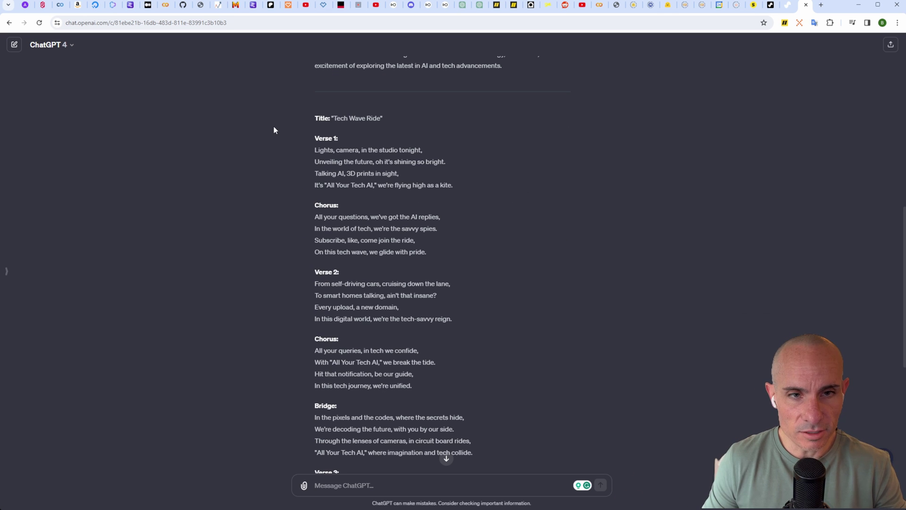
Copy Tech Wave Ride's Verse 1 and first Chorus, then return to Suno.
left_click_drag(314, 65, 336, 184)
left_click(290, 151)
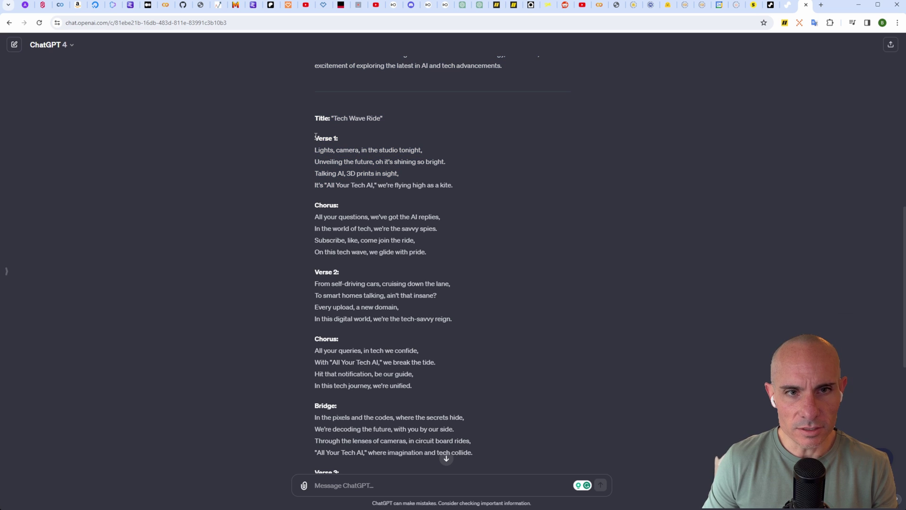
left_click_drag(316, 139, 429, 257)
key("ctrl+c")
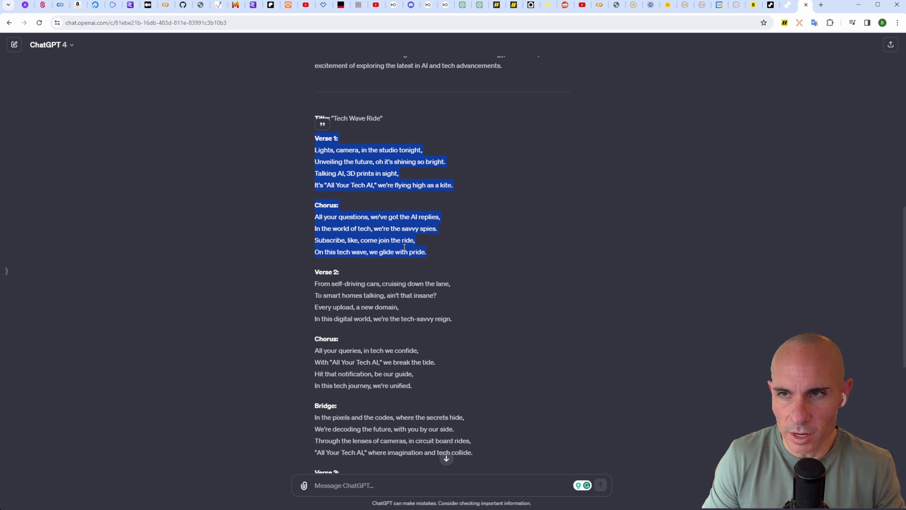
key("ctrl+Page_Up")
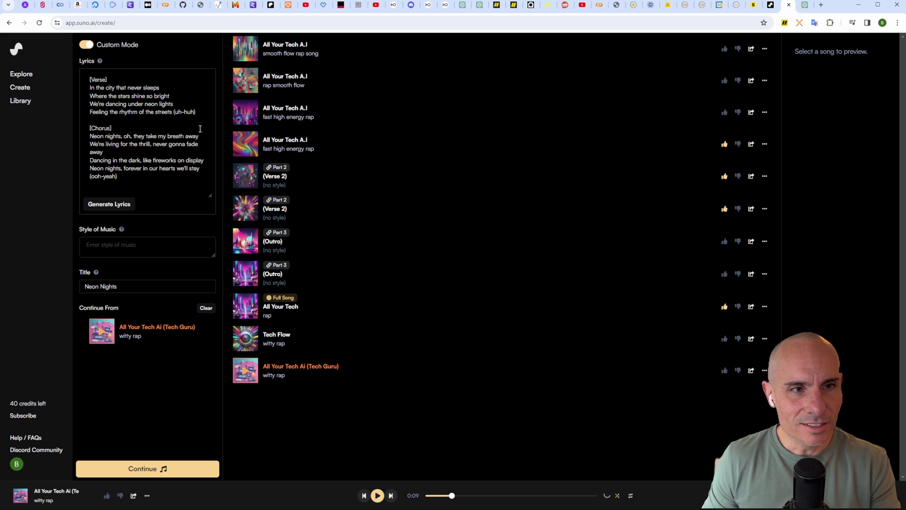
Paste the Verse 1 and Chorus lyrics, set style to 'high tech rap', and create songs.
left_click(20, 89)
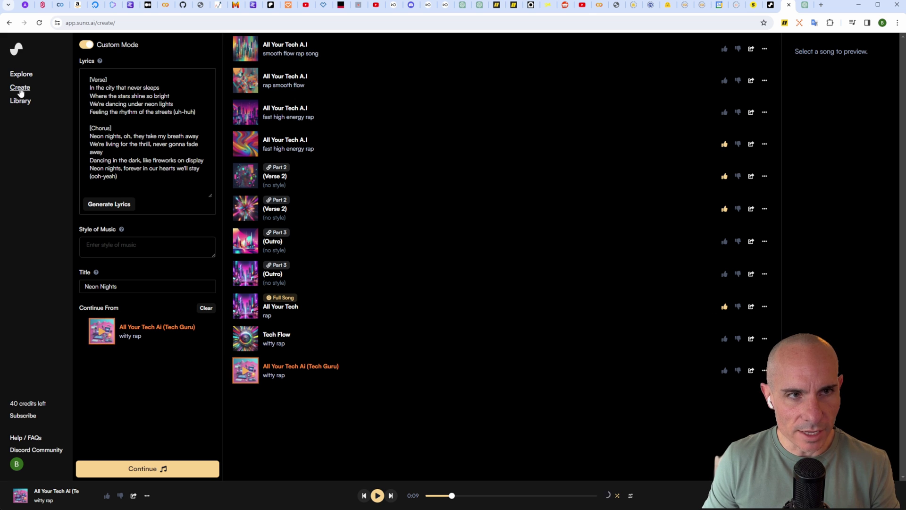
left_click(110, 79)
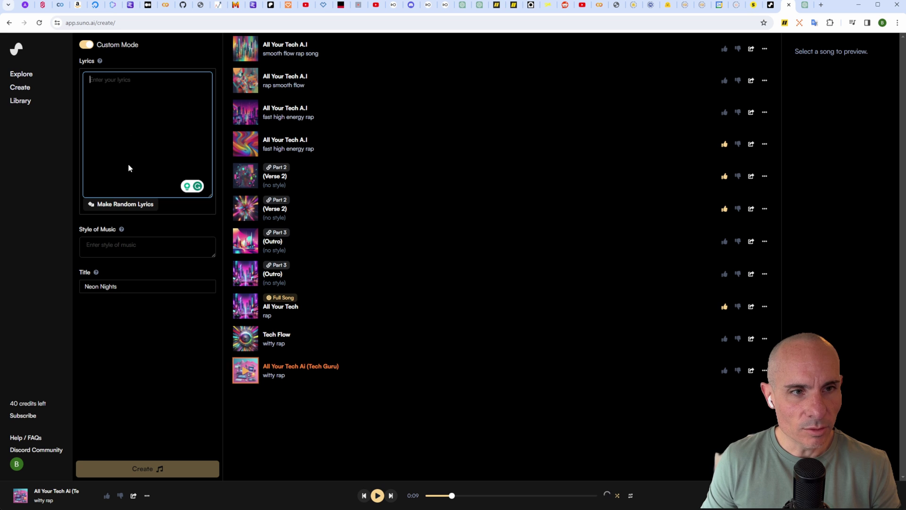
key("ctrl+v")
left_click(120, 246)
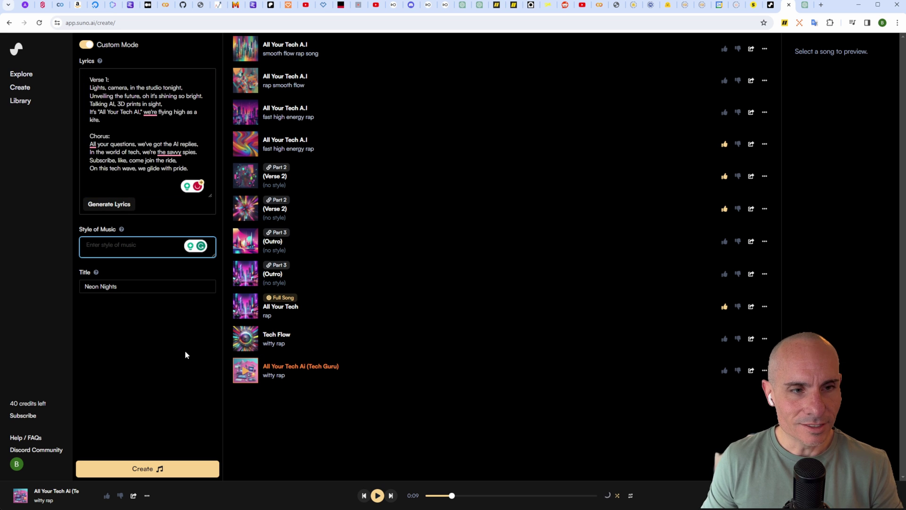
type("high tech rap")
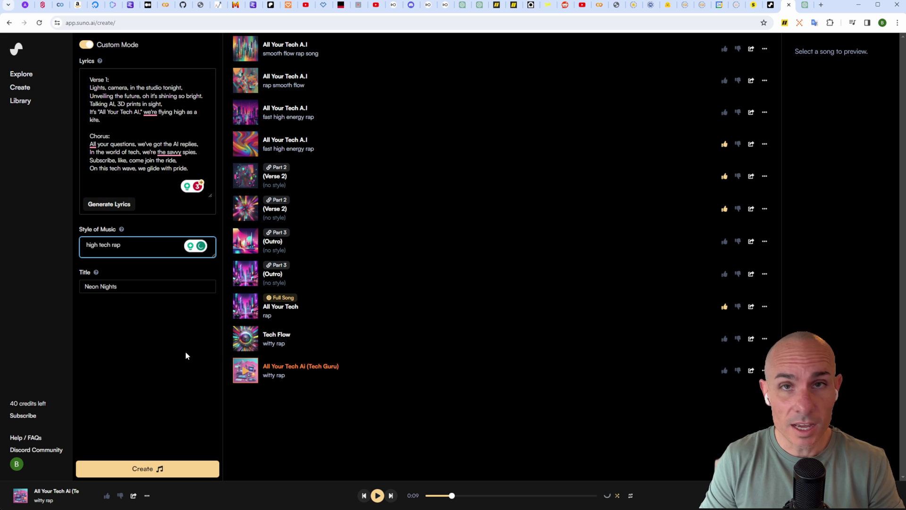
left_click(149, 469)
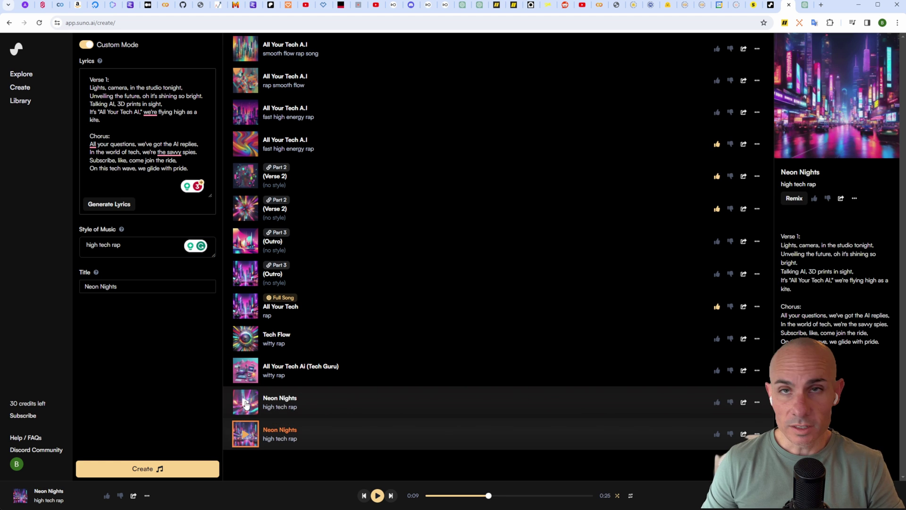
Play the first Neon Nights clip, then the second one.
left_click(246, 404)
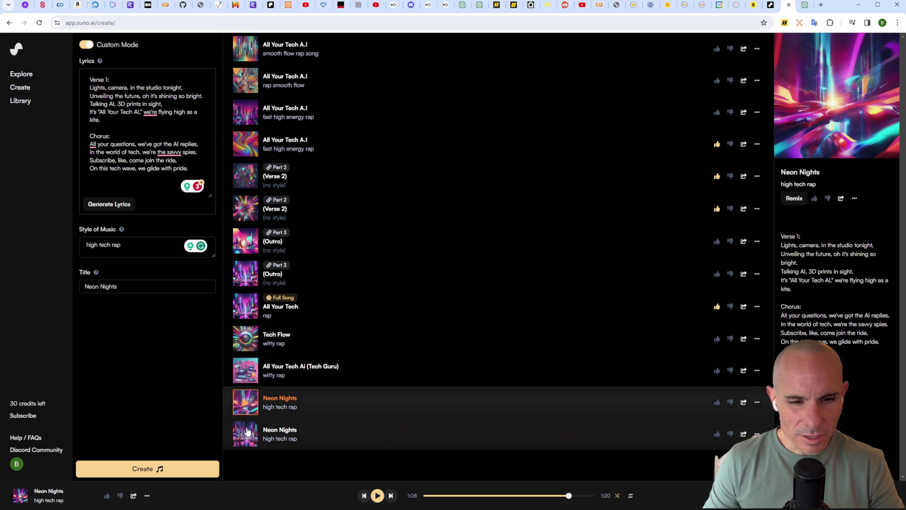
left_click(245, 436)
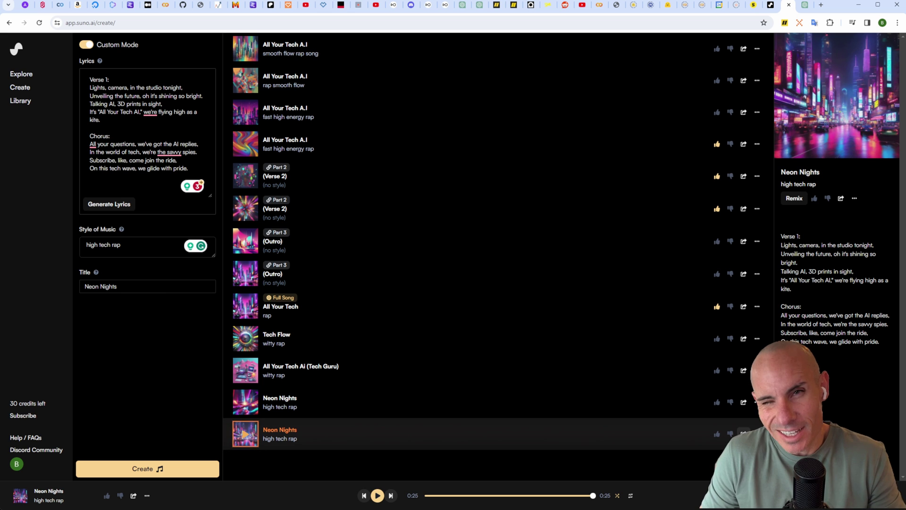
Continue from the second Neon Nights clip, grab Verse 2 and Chorus, and select the old lyrics.
left_click(757, 433)
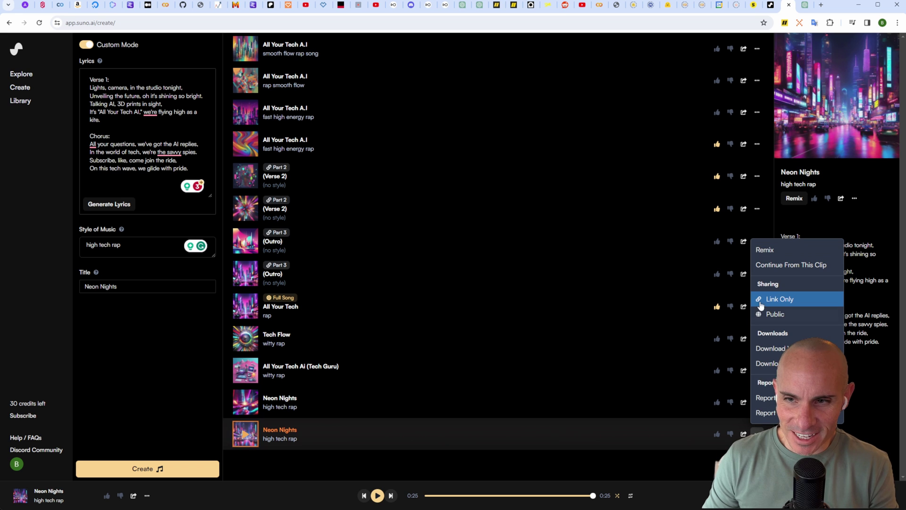
left_click(791, 267)
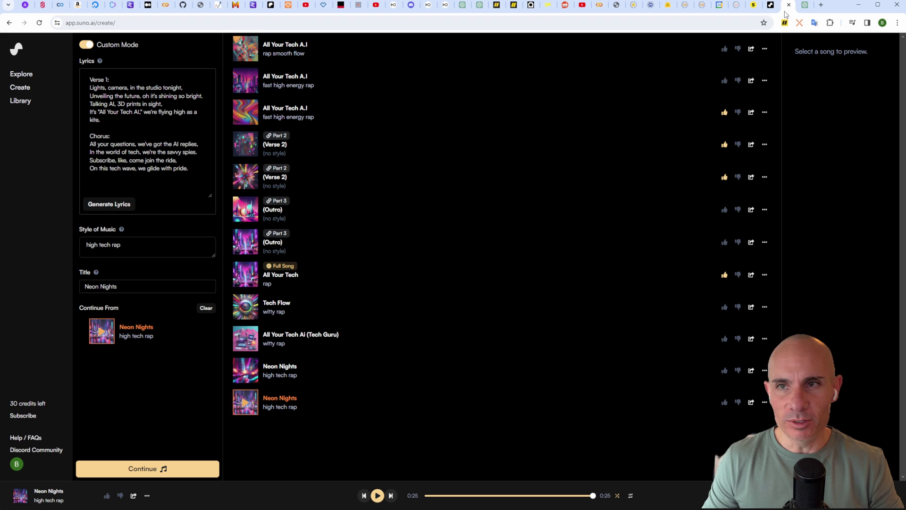
left_click(804, 5)
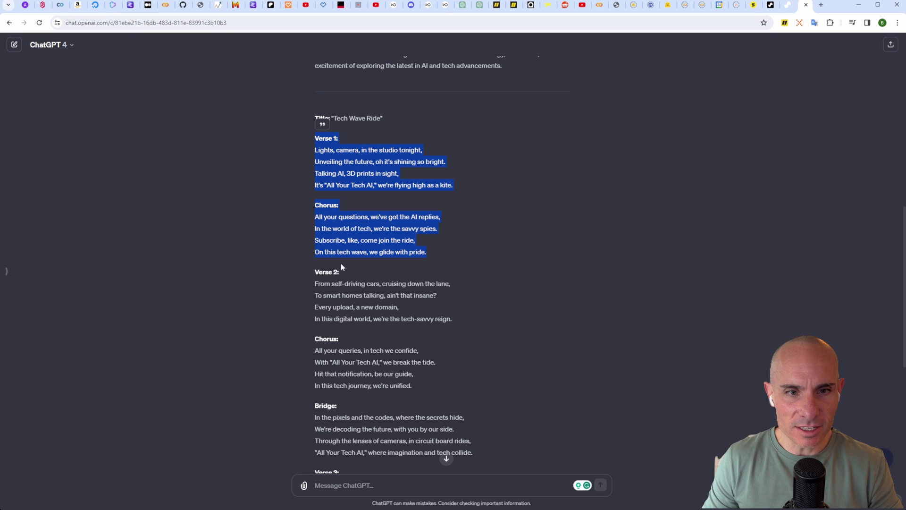
left_click_drag(314, 273, 417, 383)
key("ctrl+c")
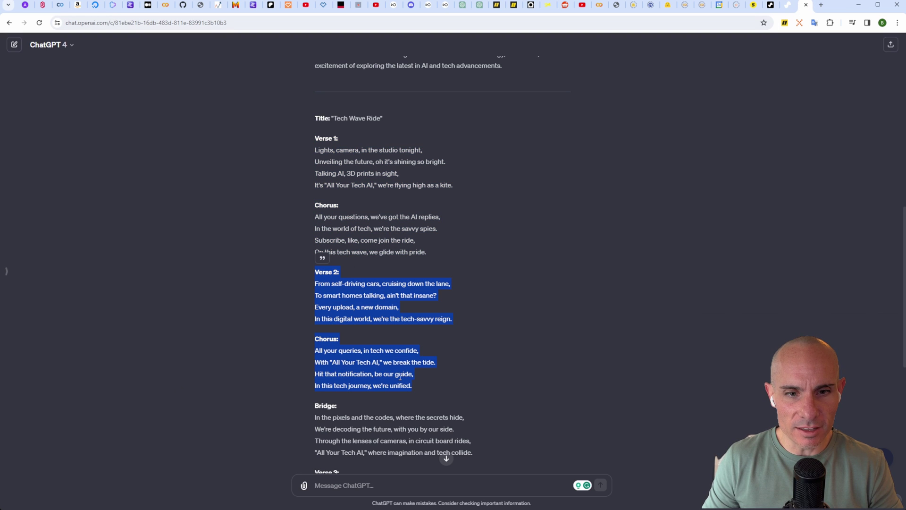
left_click(787, 5)
left_click(174, 130)
key("ctrl+a")
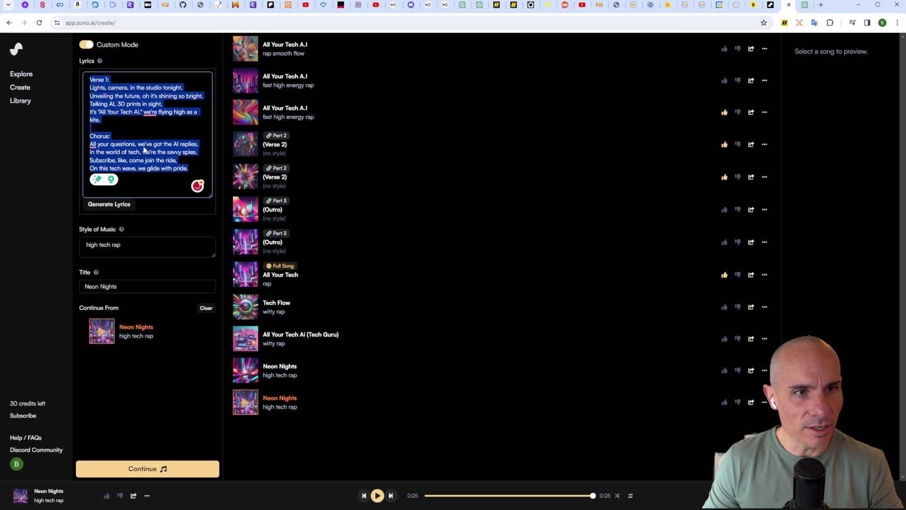
Replace the lyrics with Verse 2 and Chorus, generate Part 2, and preview the first clip.
key("ctrl+v")
left_click(147, 469)
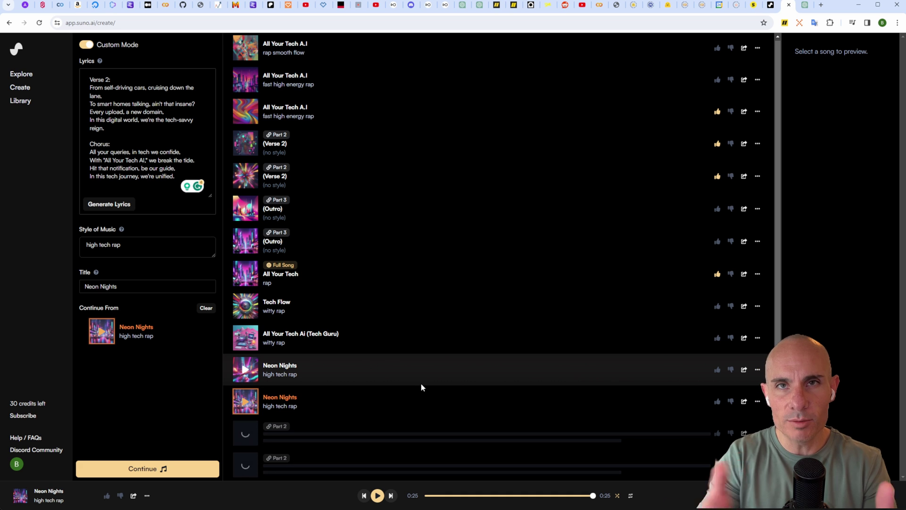
left_click(245, 433)
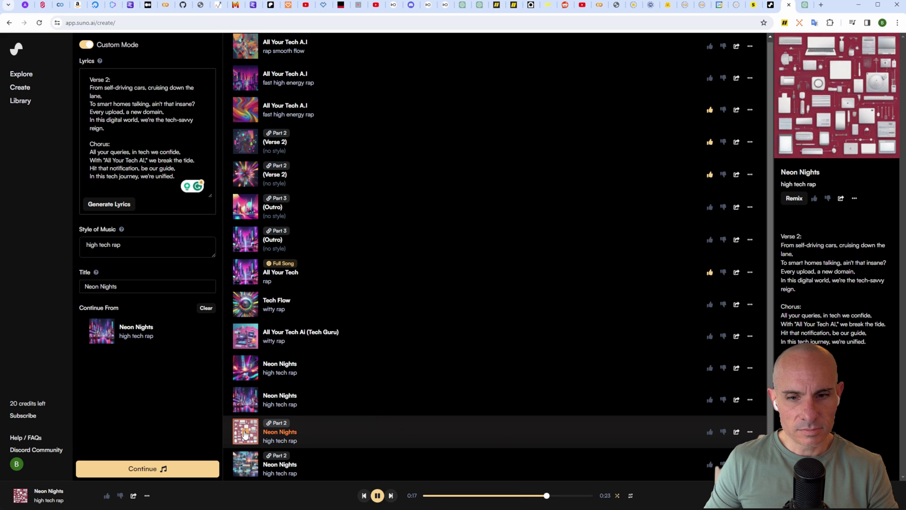
left_click(245, 433)
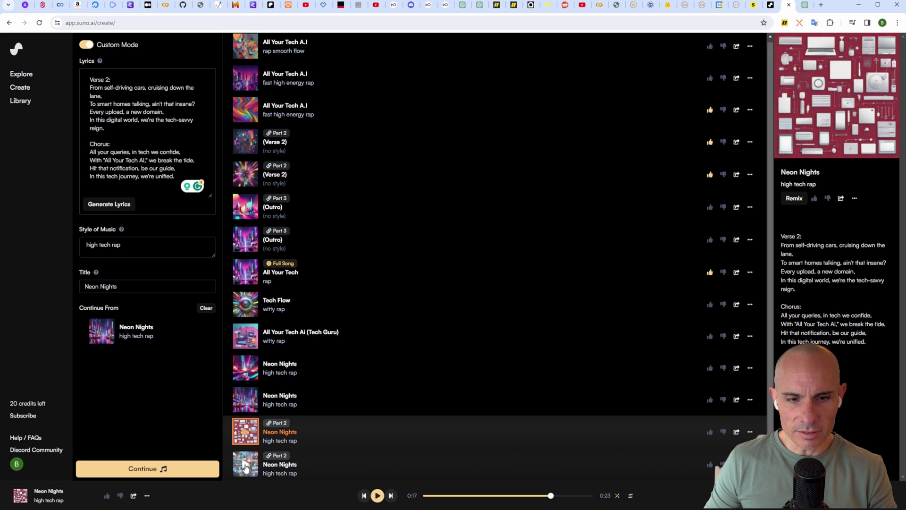
Preview the second Part 2 clip, then thumbs-down it to hide it.
left_click(245, 466)
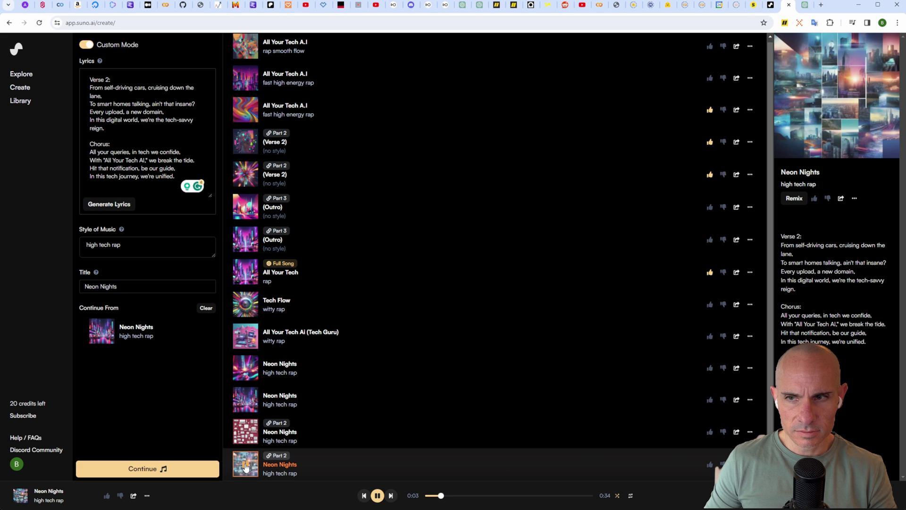
left_click(245, 467)
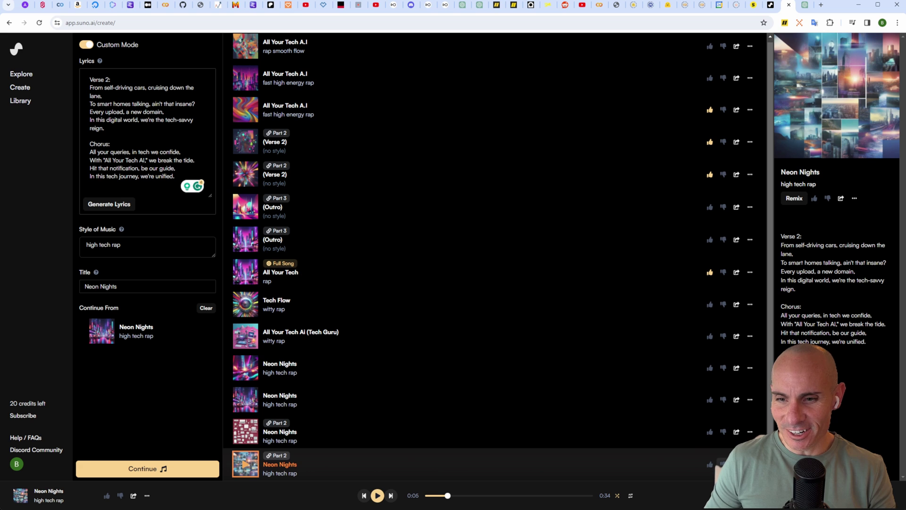
left_click(723, 464)
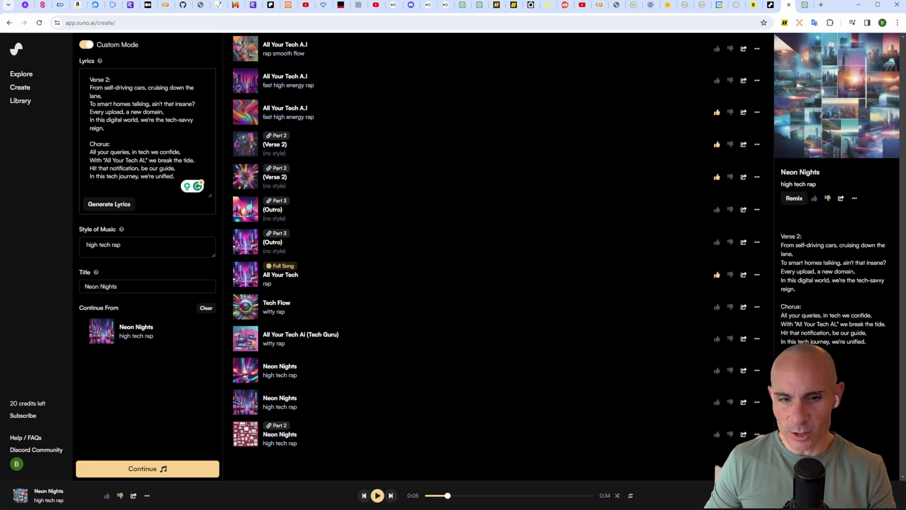
Like the kept Part 2 clip and set it as the point to continue from.
left_click(715, 436)
left_click(756, 434)
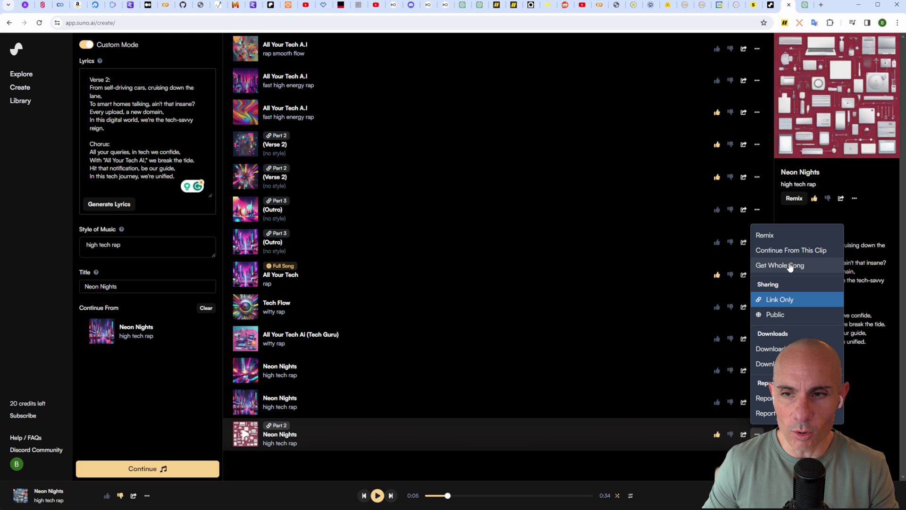
left_click(789, 254)
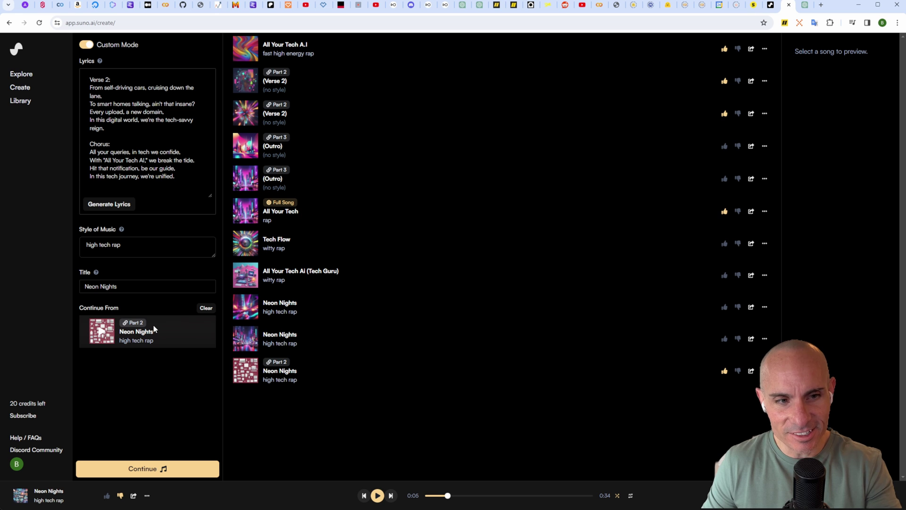
Copy the Bridge, Verse 3 and Chorus lyrics from ChatGPT.
left_click(805, 6)
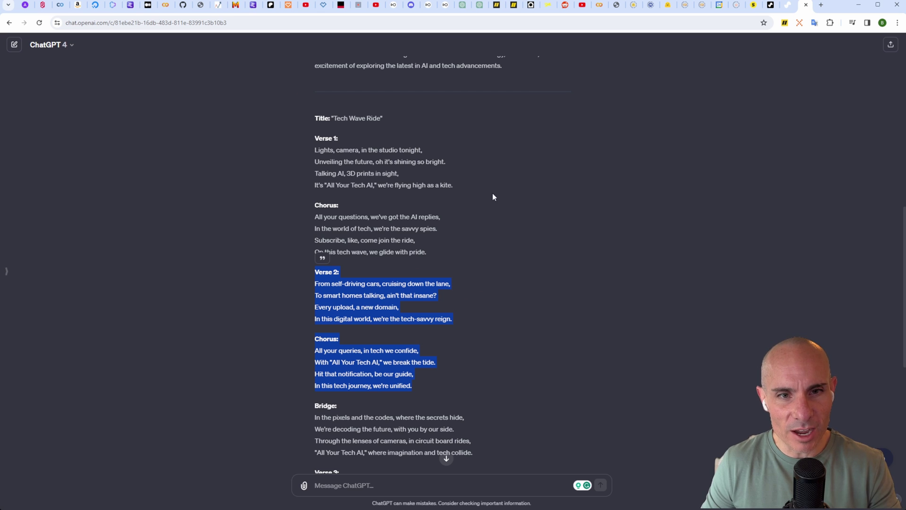
scroll(463, 267, "down", 5)
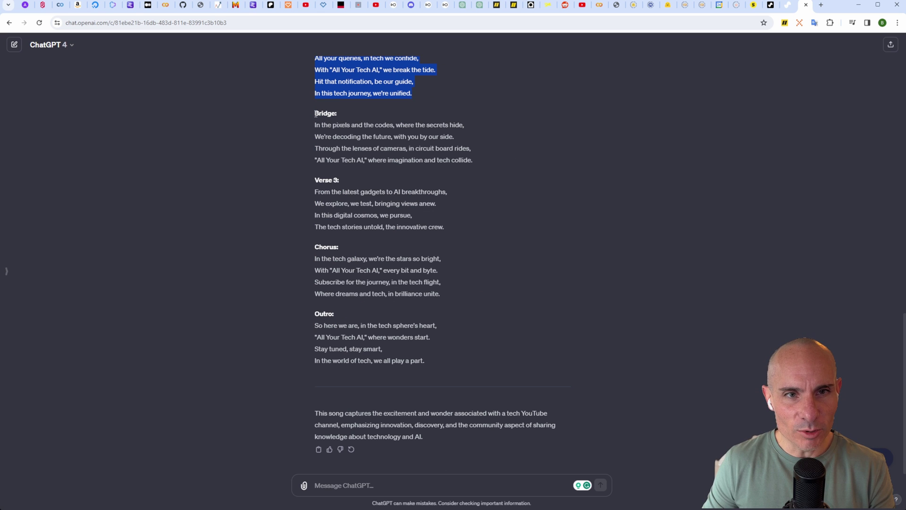
left_click_drag(315, 113, 442, 295)
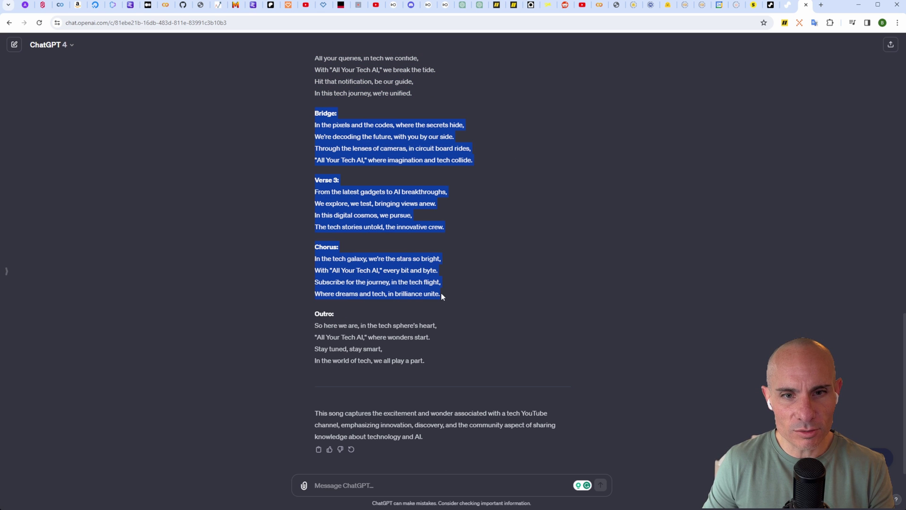
key("ctrl+c")
Paste the Bridge, Verse 3 and Chorus lyrics into Suno and generate the Part 3 continuation.
left_click(788, 6)
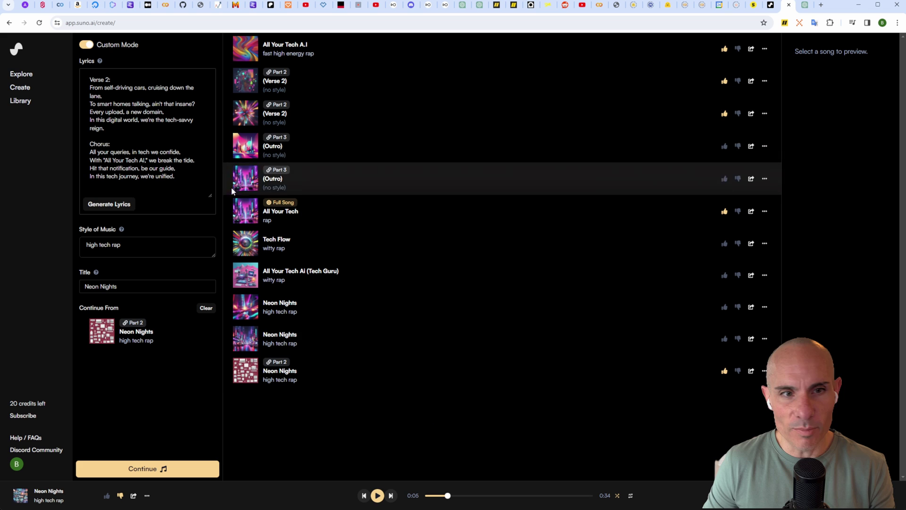
left_click(154, 190)
key("ctrl+v")
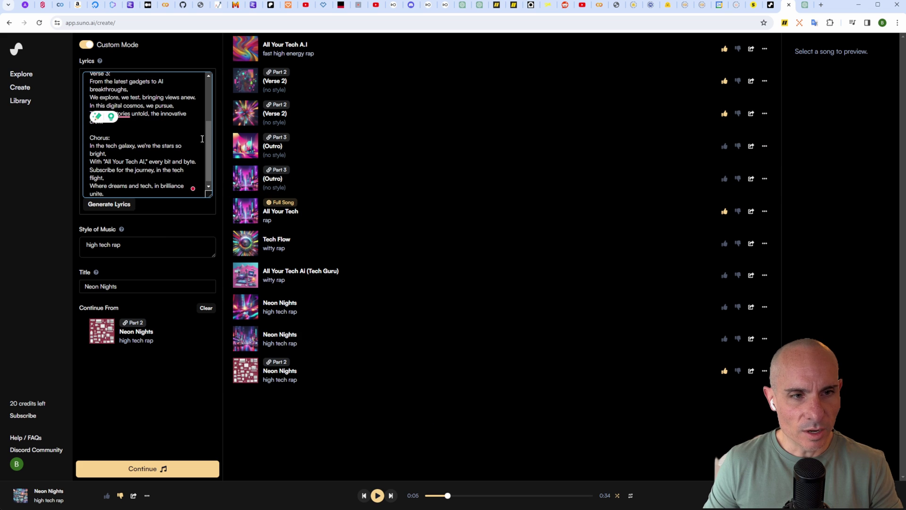
left_click(155, 469)
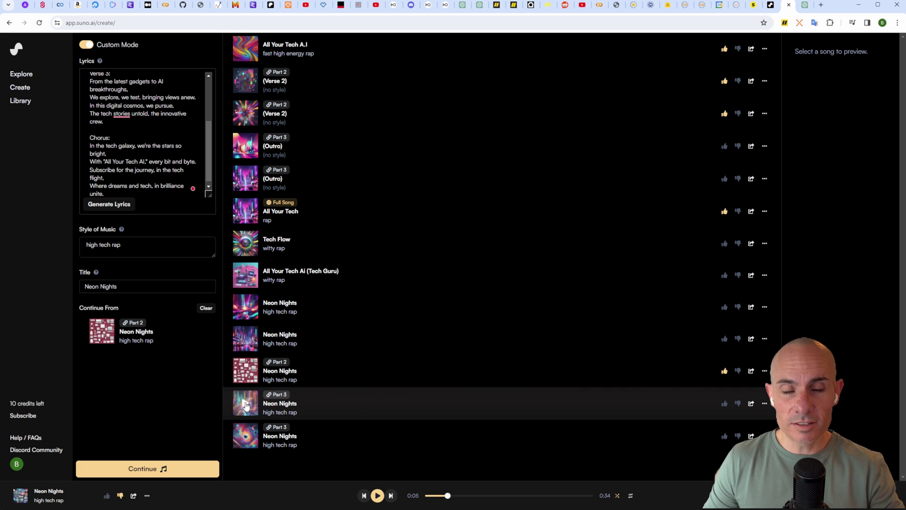
Listen to both Part 3 takes and dislike the second one.
left_click(246, 405)
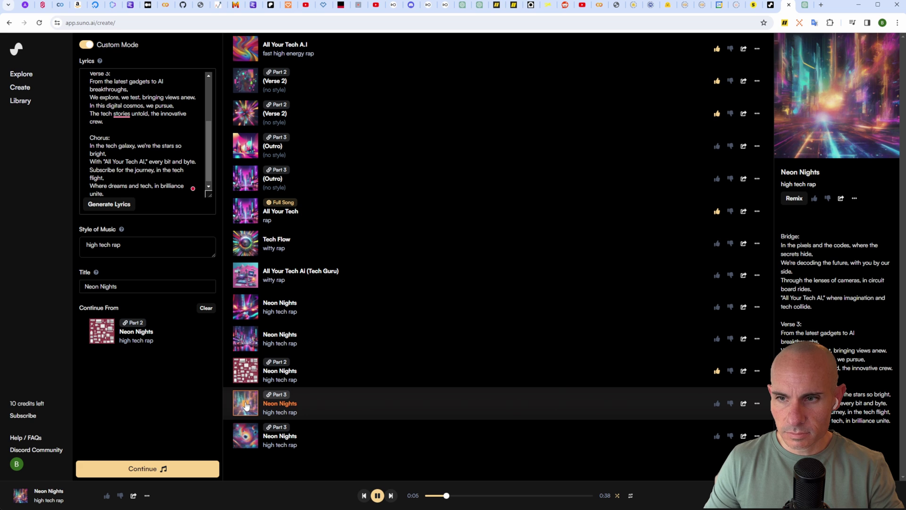
left_click(245, 405)
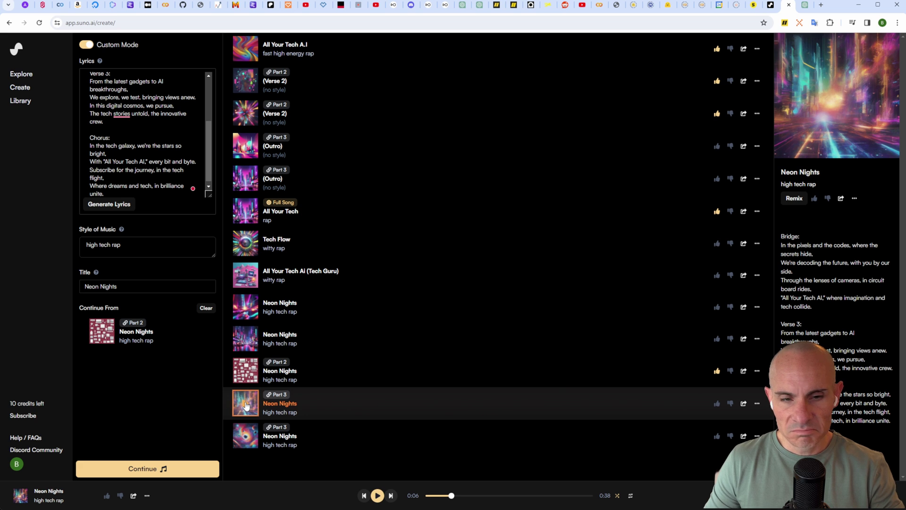
left_click(246, 437)
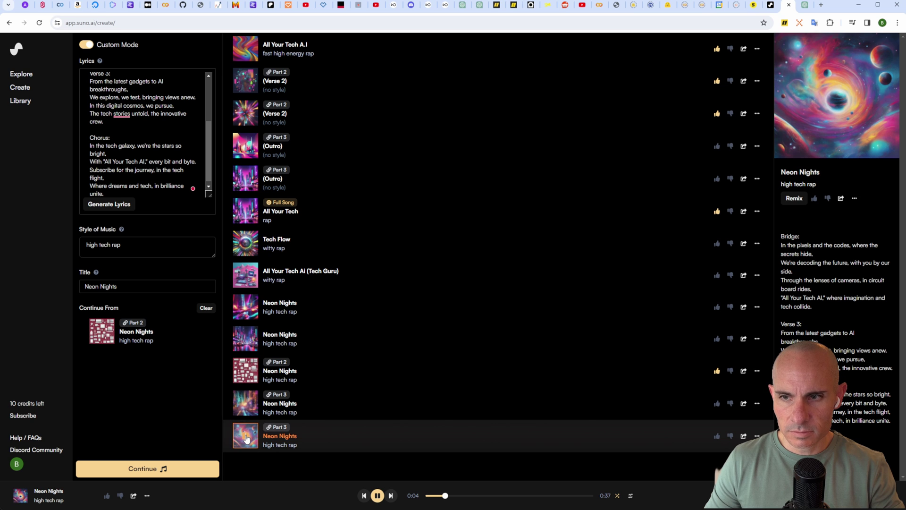
left_click(246, 438)
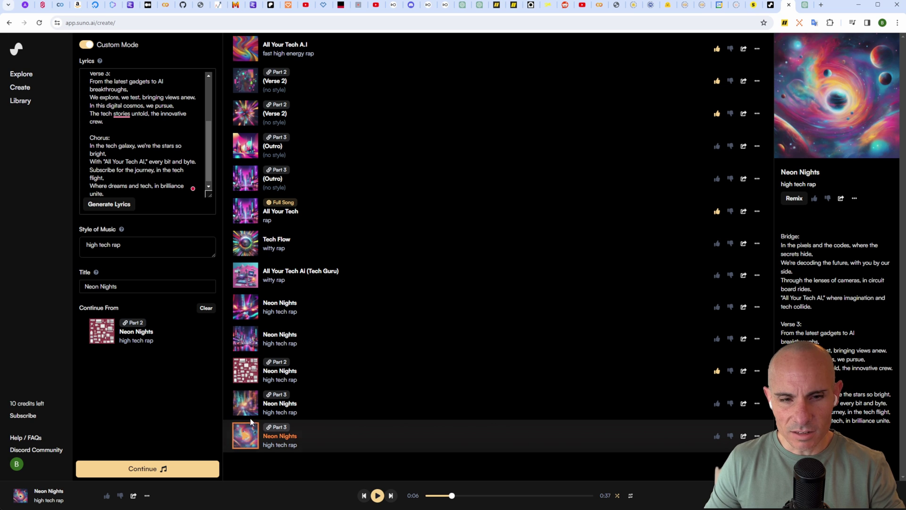
left_click(731, 437)
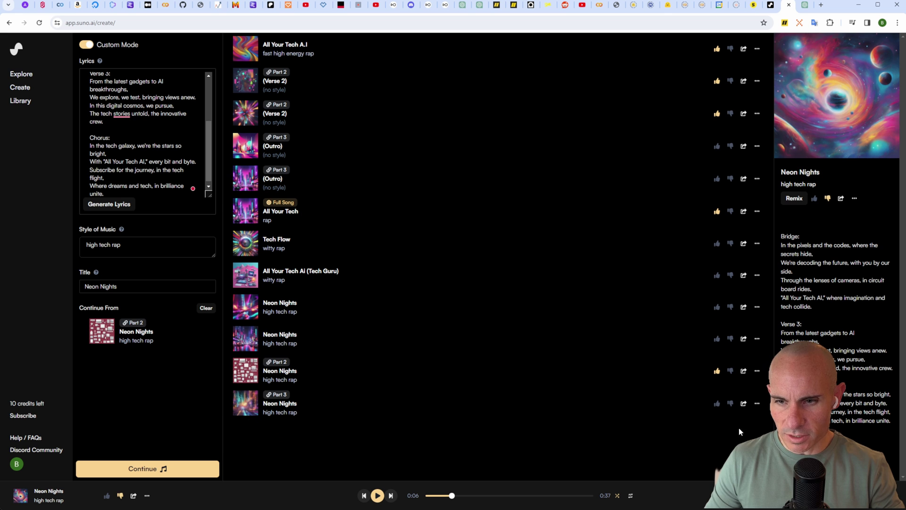
Set the remaining Part 3 clip as the continuation point.
left_click(757, 403)
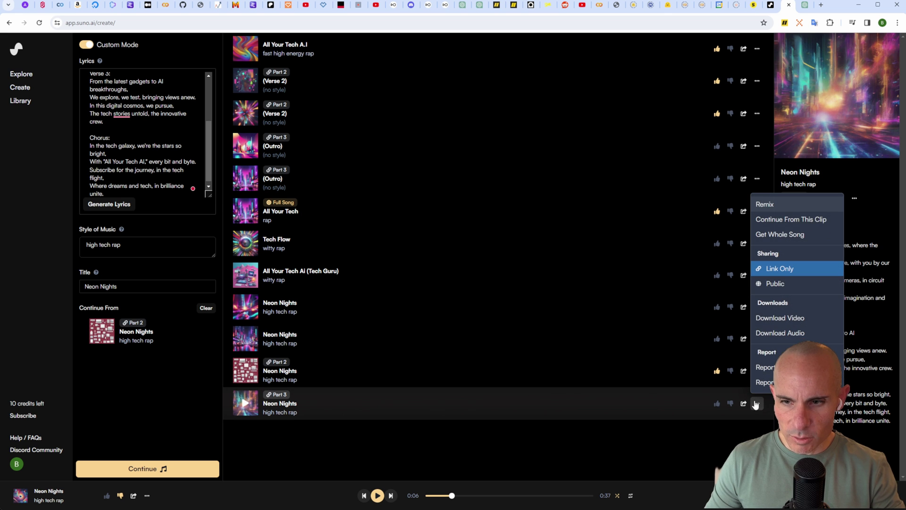
left_click(791, 219)
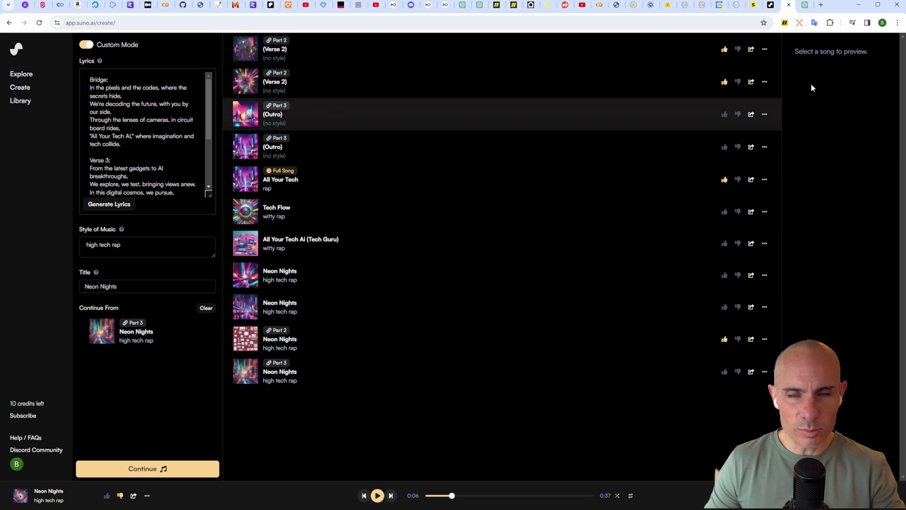
left_click(804, 5)
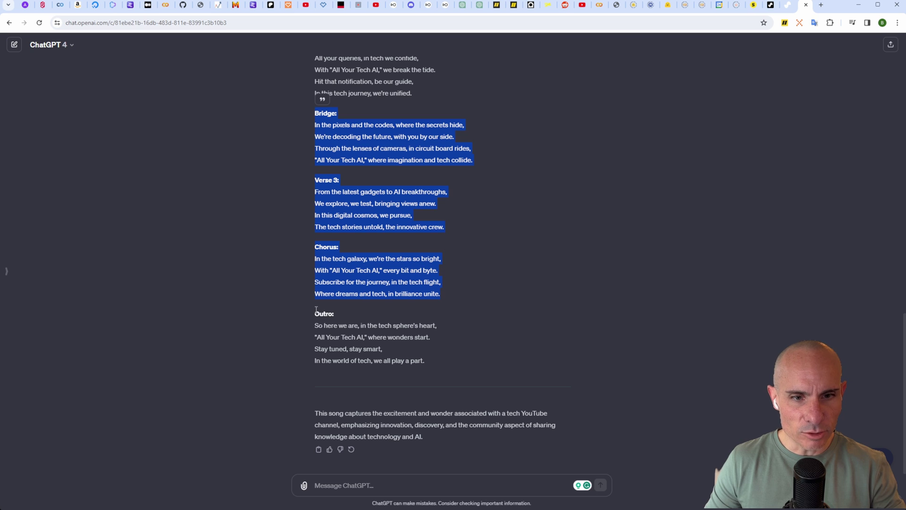
key("ctrl+shift+Tab")
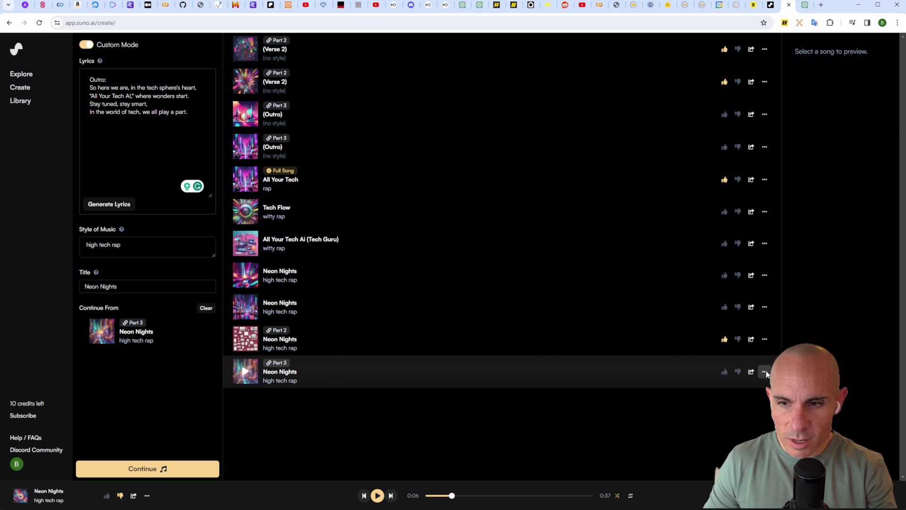
Use Get Whole Song on the last Part 3 clip to join all Neon Nights parts.
left_click(765, 372)
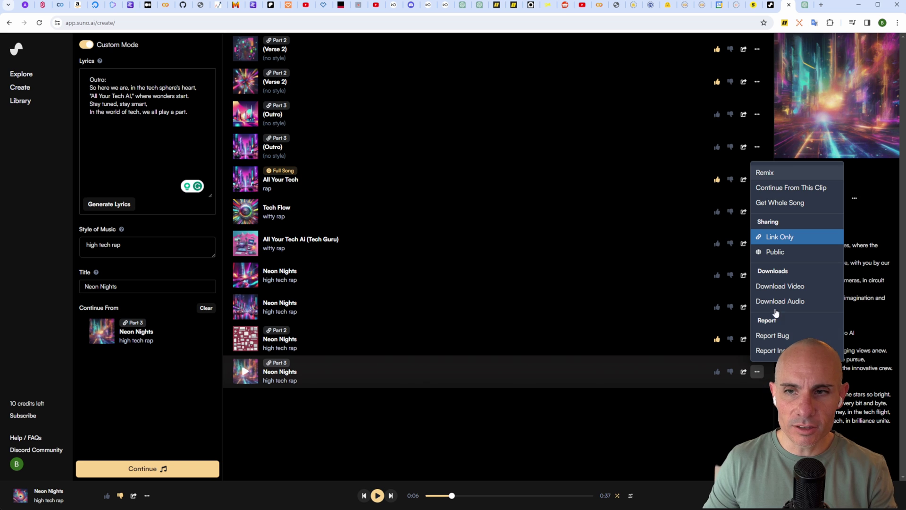
left_click(791, 204)
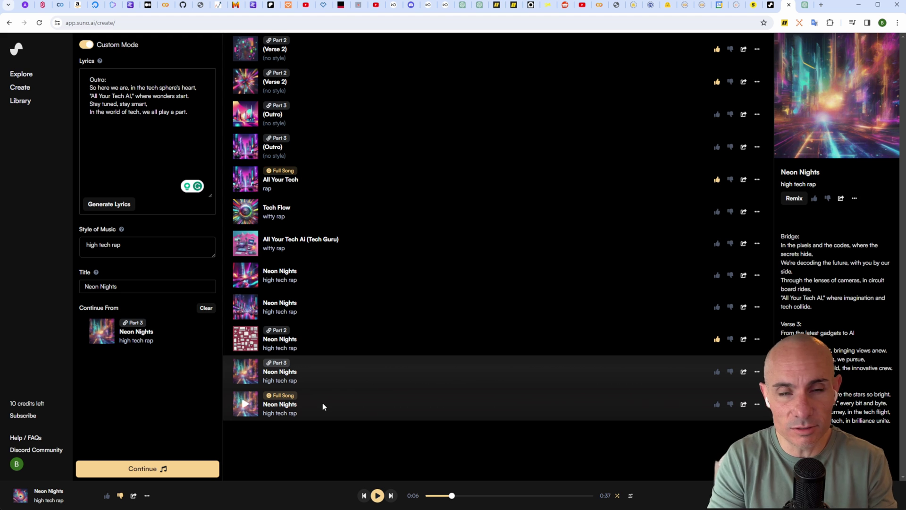
Play the 1:25 Neon Nights Full Song, scroll its lyrics, and pause at 0:13.
left_click(245, 407)
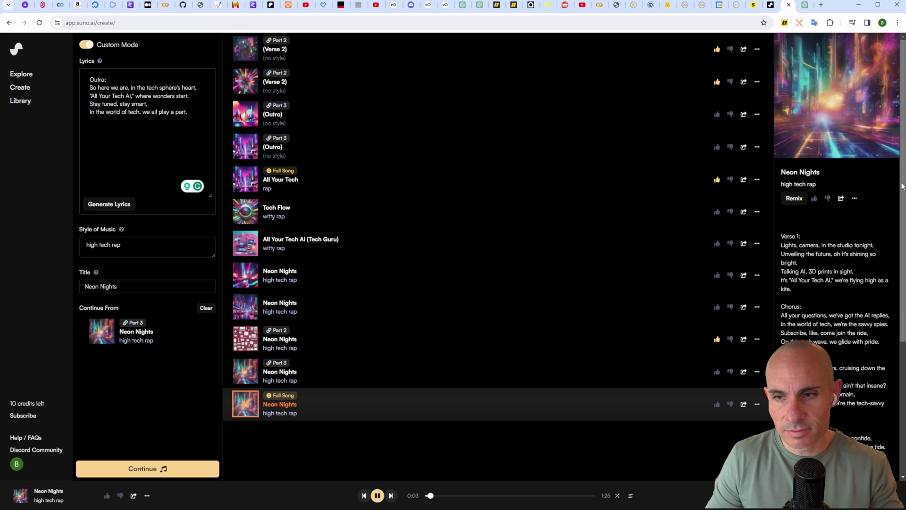
left_click_drag(902, 186, 903, 297)
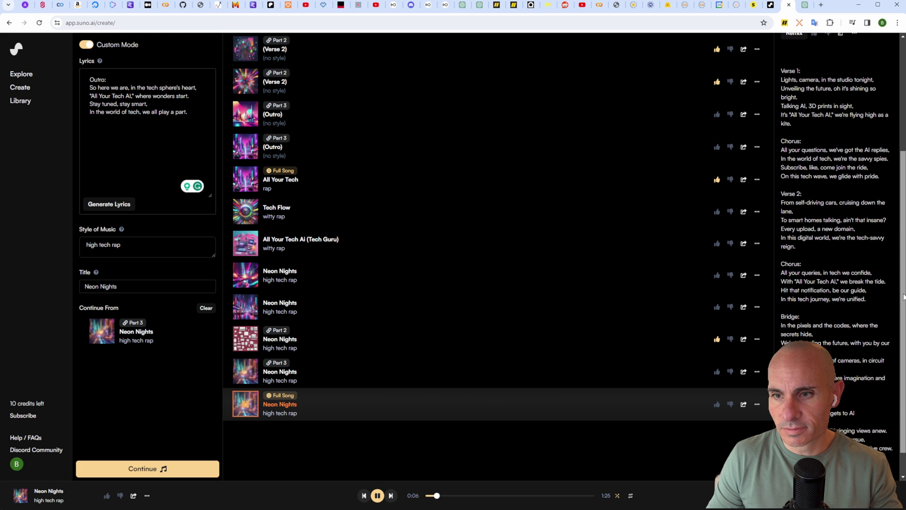
left_click(378, 496)
scroll(901, 287, "down", 1)
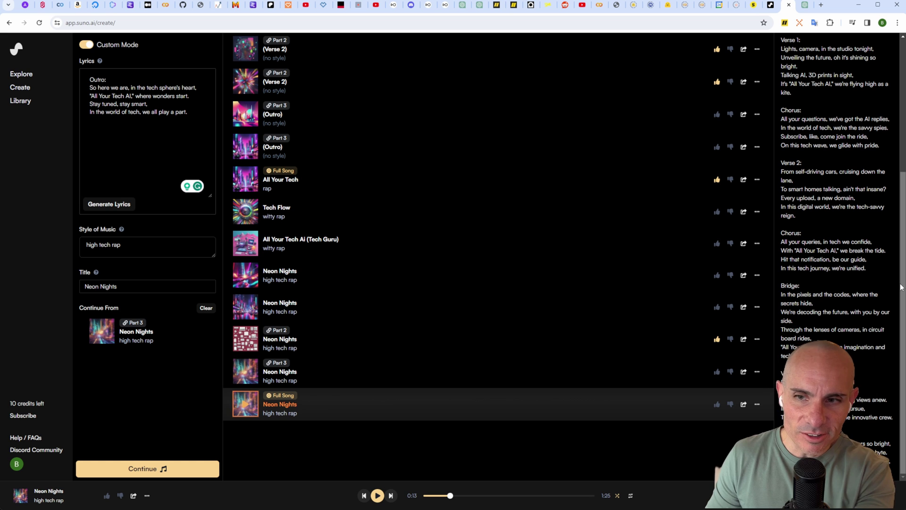